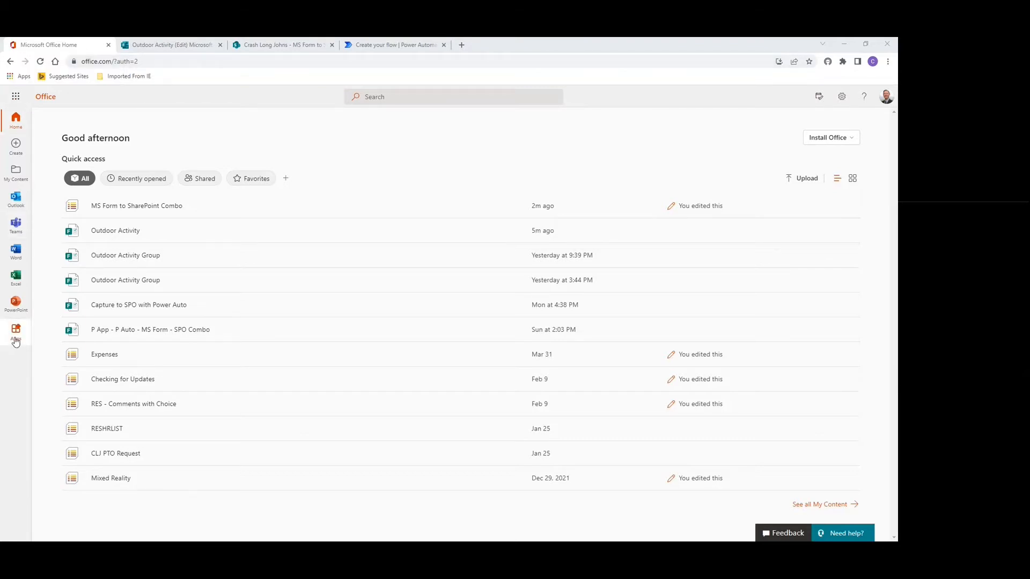
pyautogui.moveTo(15, 337)
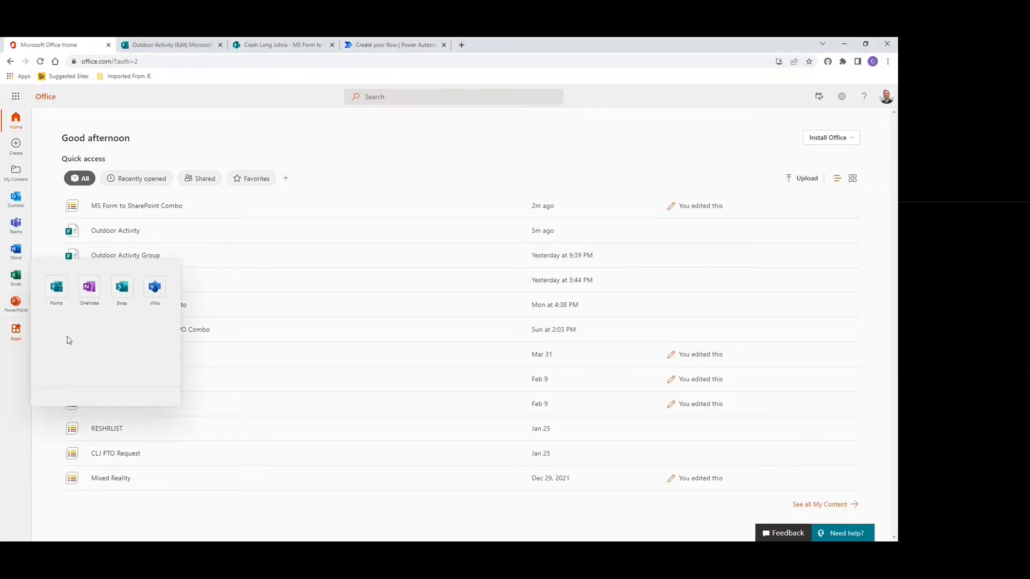
pyautogui.click(11, 97)
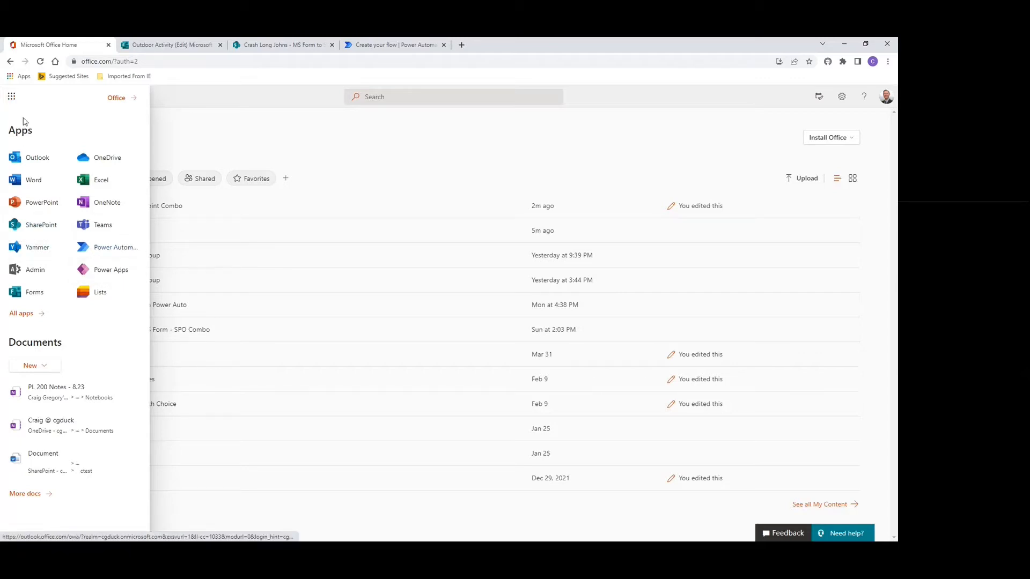
pyautogui.click(11, 96)
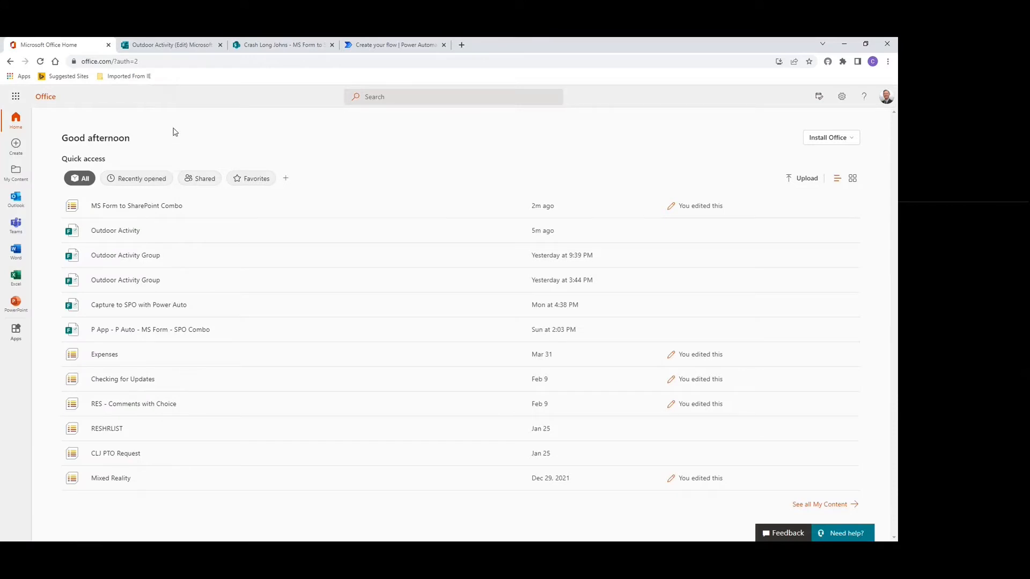
# Step: Review the Outdoor Activity form's questions and the Recent Activity column's settings in the MS Form to SharePoint Combo list
pyautogui.click(162, 49)
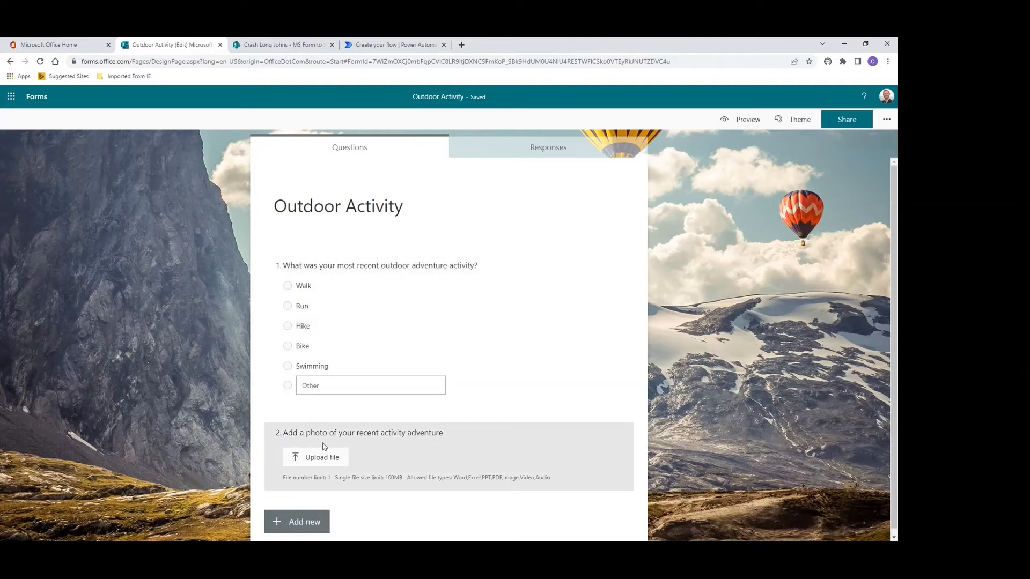
pyautogui.click(293, 46)
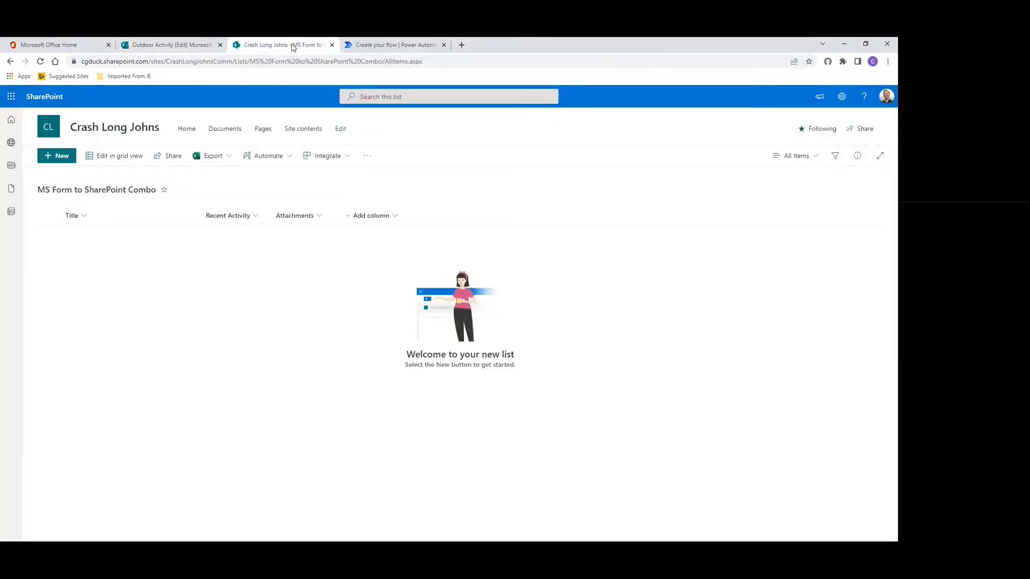
pyautogui.click(250, 217)
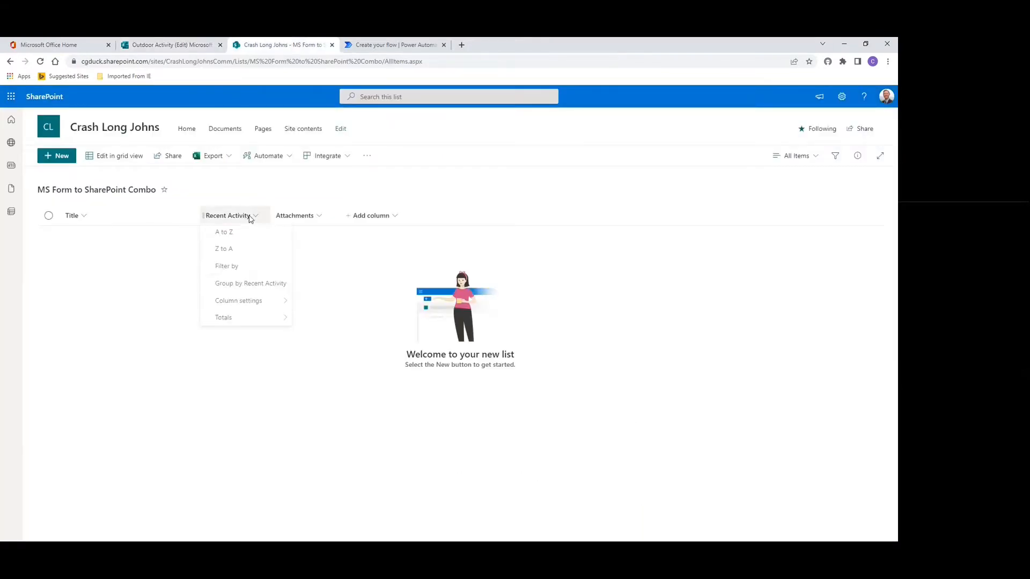
pyautogui.moveTo(253, 300)
pyautogui.click(297, 301)
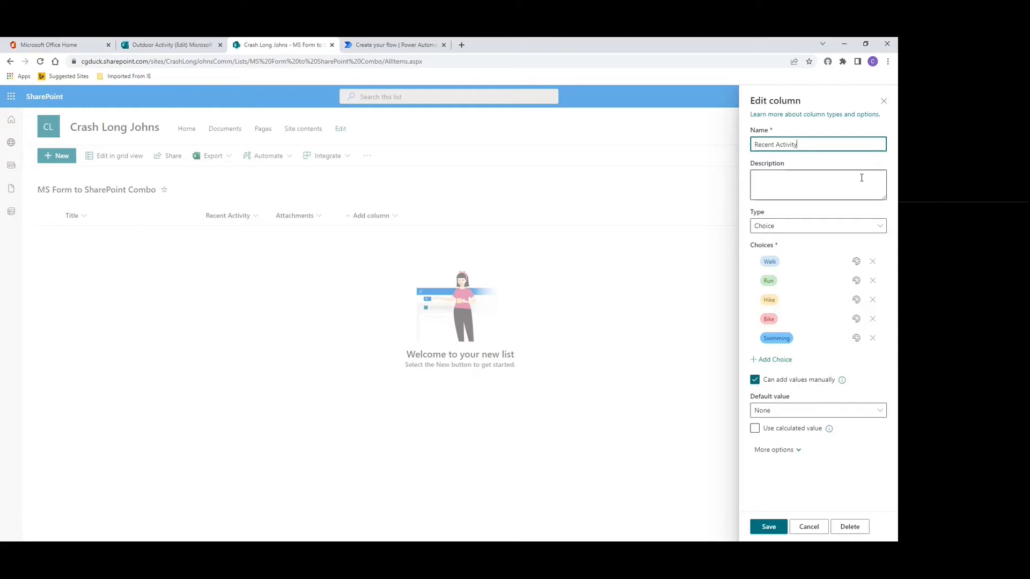
pyautogui.click(883, 102)
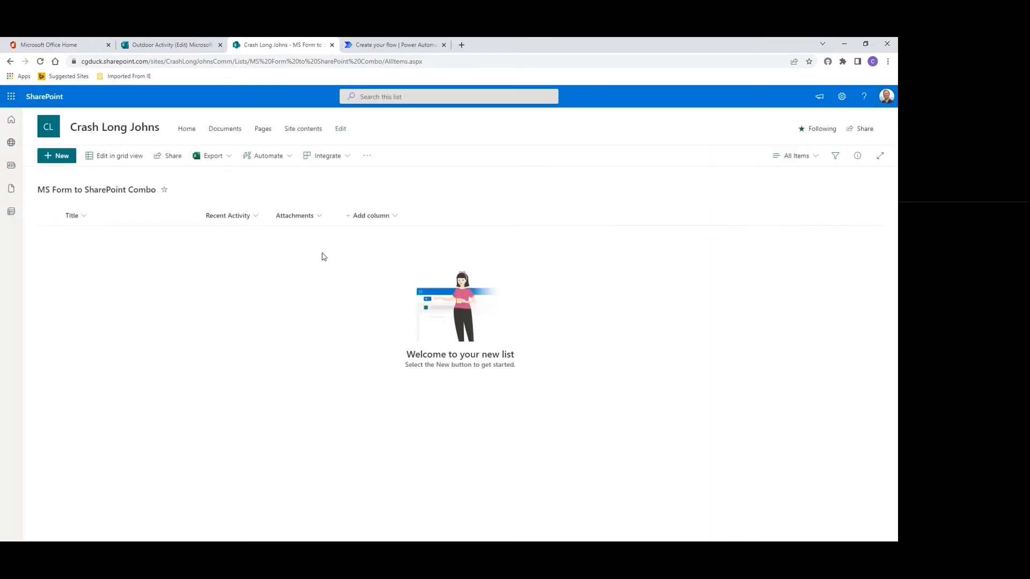
# Step: Check which columns are shown or hidden in the MS Form to SharePoint Combo list view
pyautogui.click(376, 217)
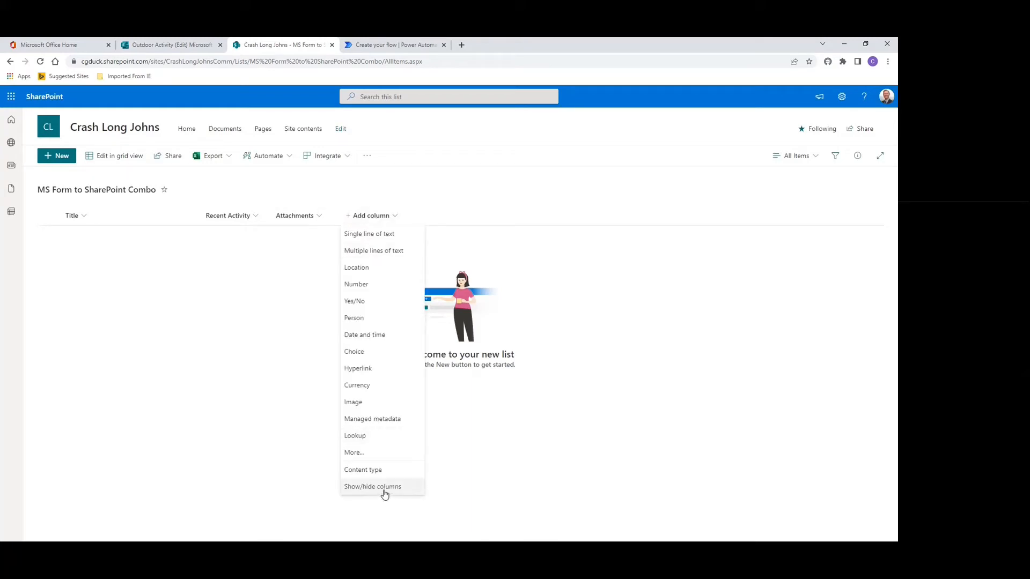
pyautogui.click(384, 494)
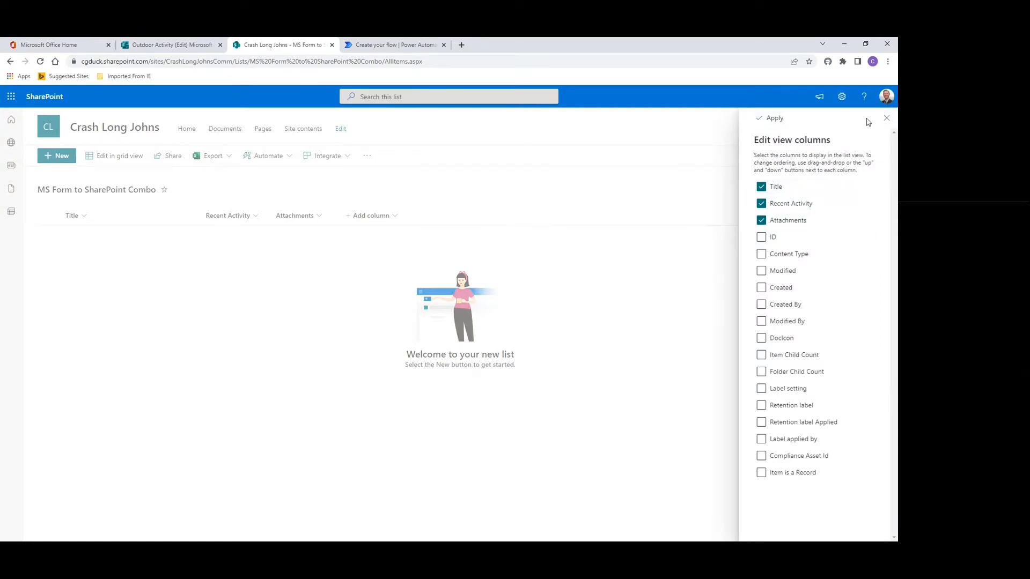
pyautogui.click(887, 118)
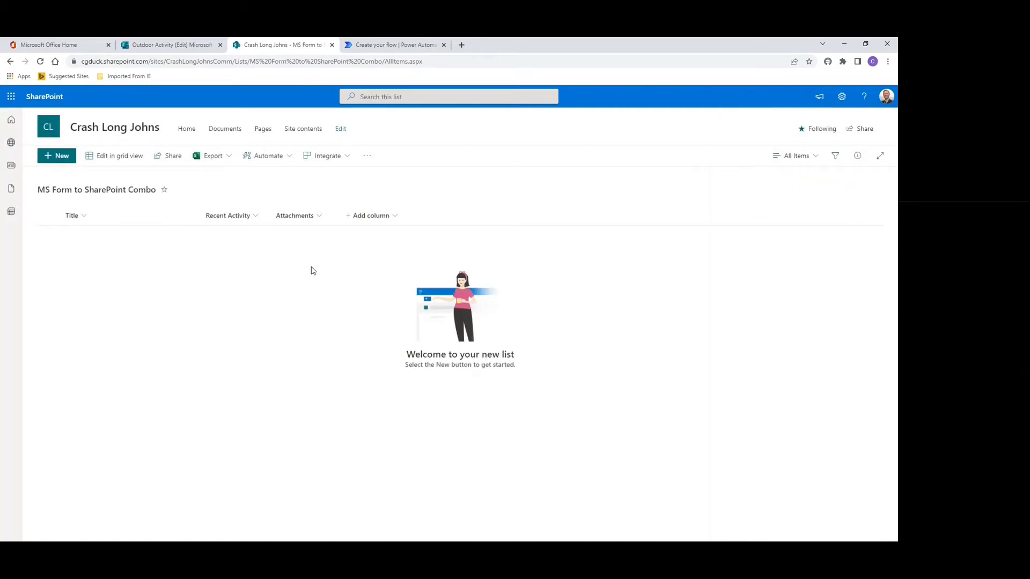
# Step: Switch to the Power Automate flow and set the new-response trigger's form to Outdoor Activity
pyautogui.click(373, 48)
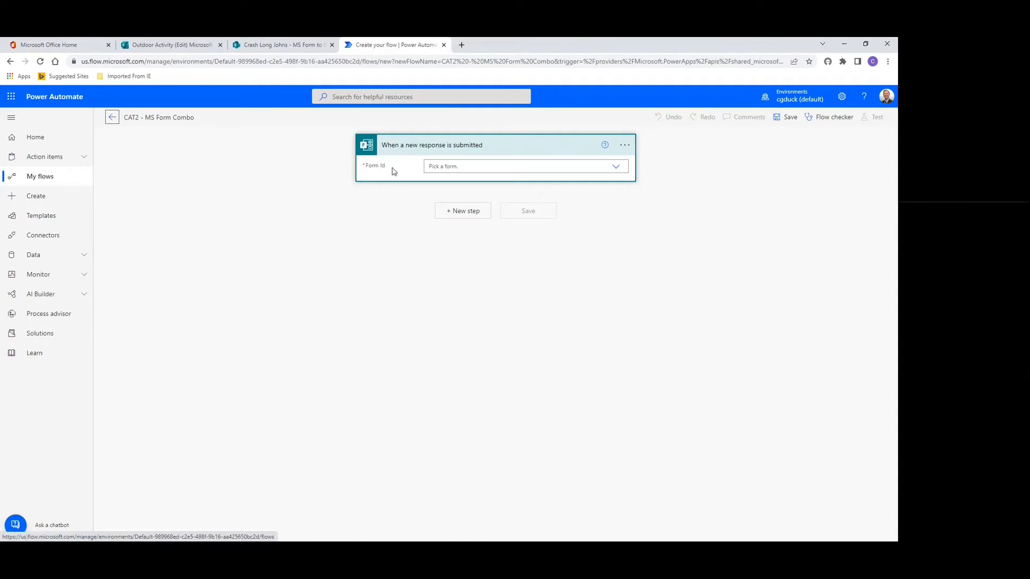
pyautogui.click(616, 168)
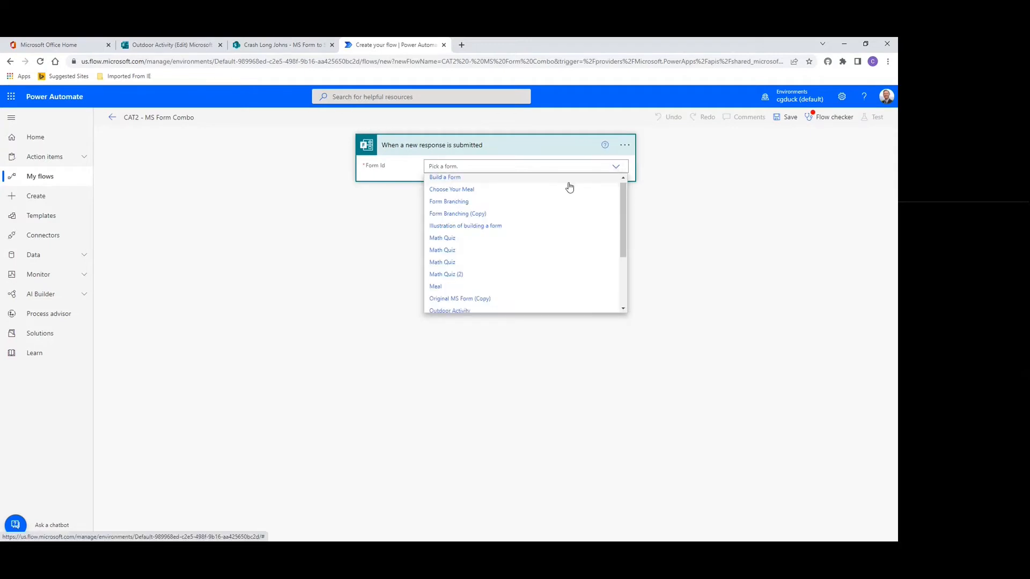
pyautogui.scroll(-2, 569, 186)
pyautogui.scroll(-1, 569, 186)
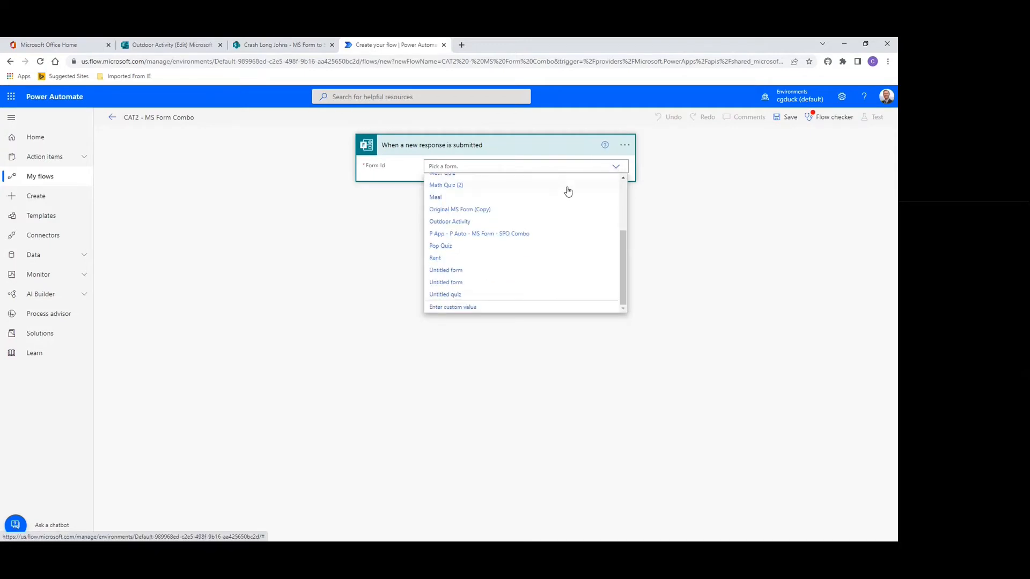
pyautogui.click(459, 225)
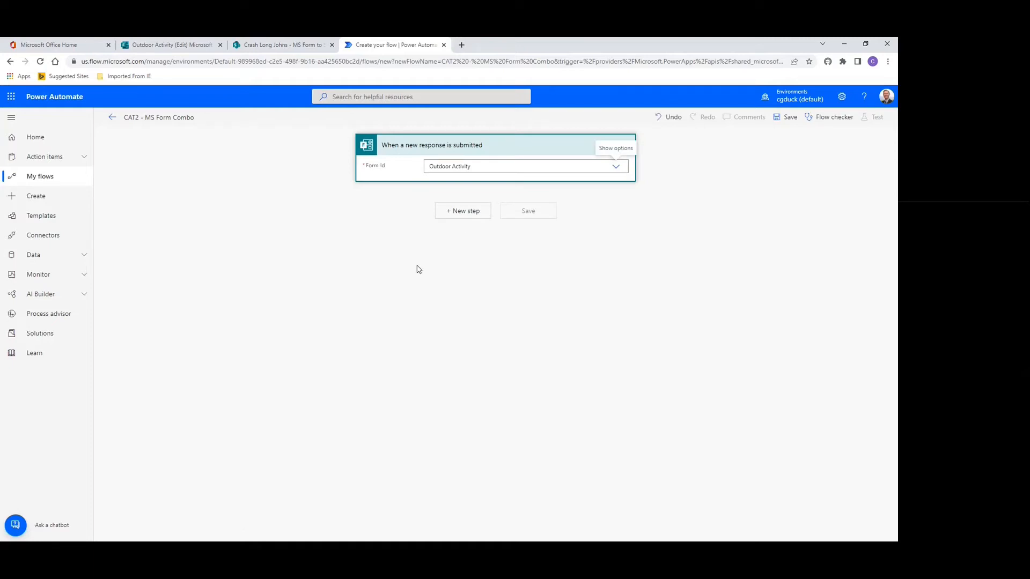
# Step: Add a Get response details action for the Outdoor Activity form, using the trigger's Response Id
pyautogui.click(464, 211)
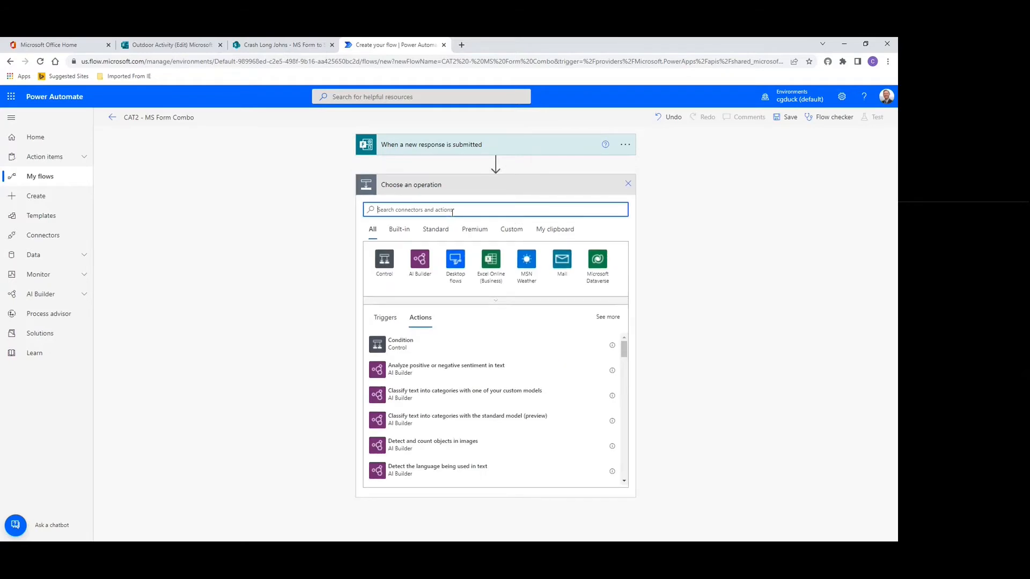
pyautogui.write('get response')
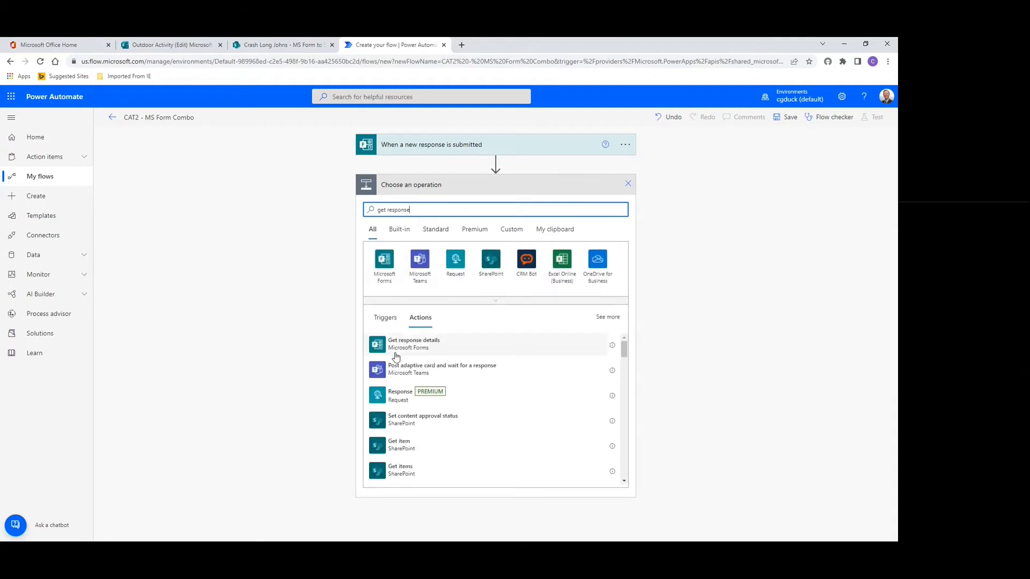
pyautogui.click(413, 347)
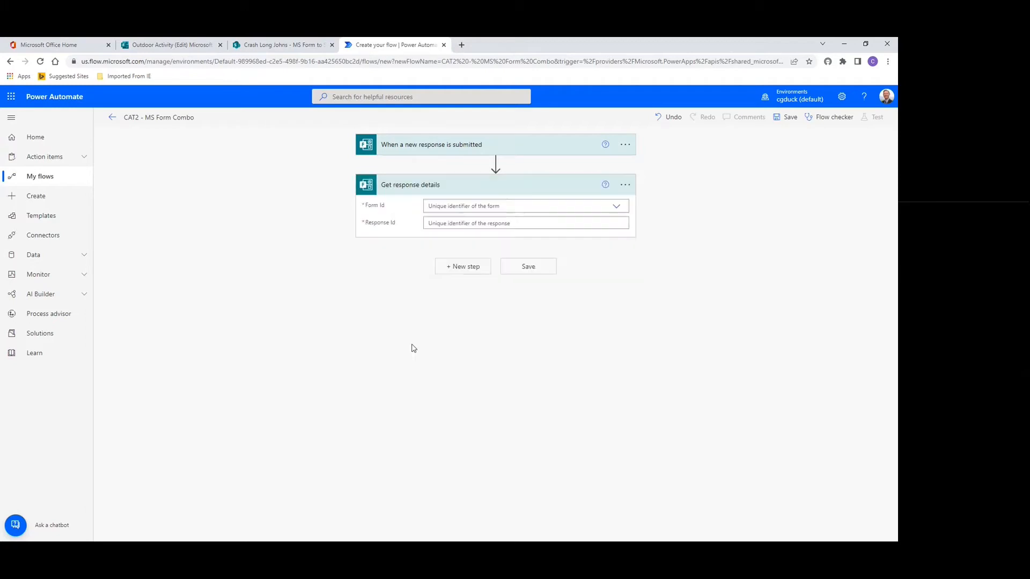
pyautogui.click(615, 208)
pyautogui.scroll(-3, 538, 260)
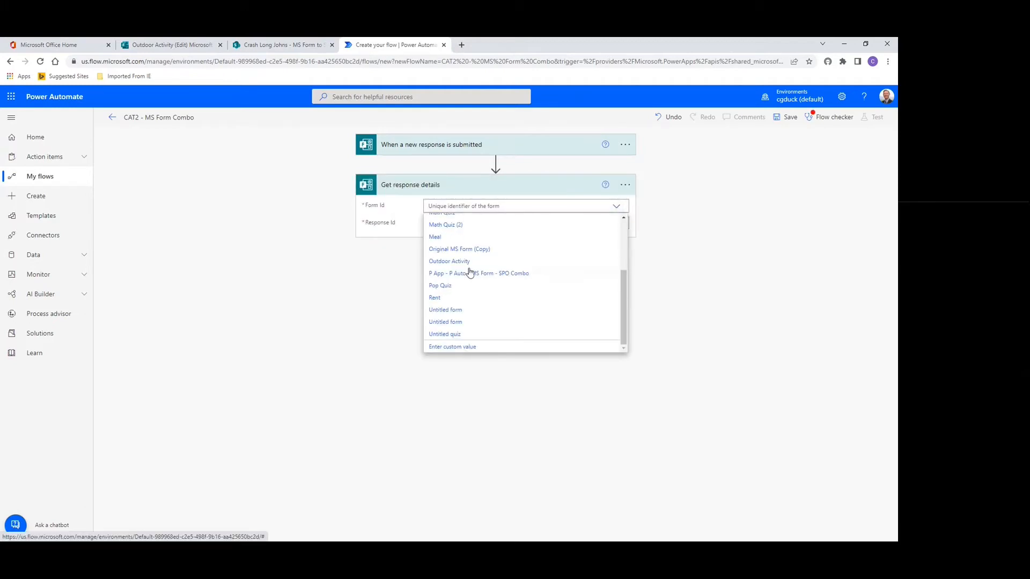
pyautogui.click(449, 263)
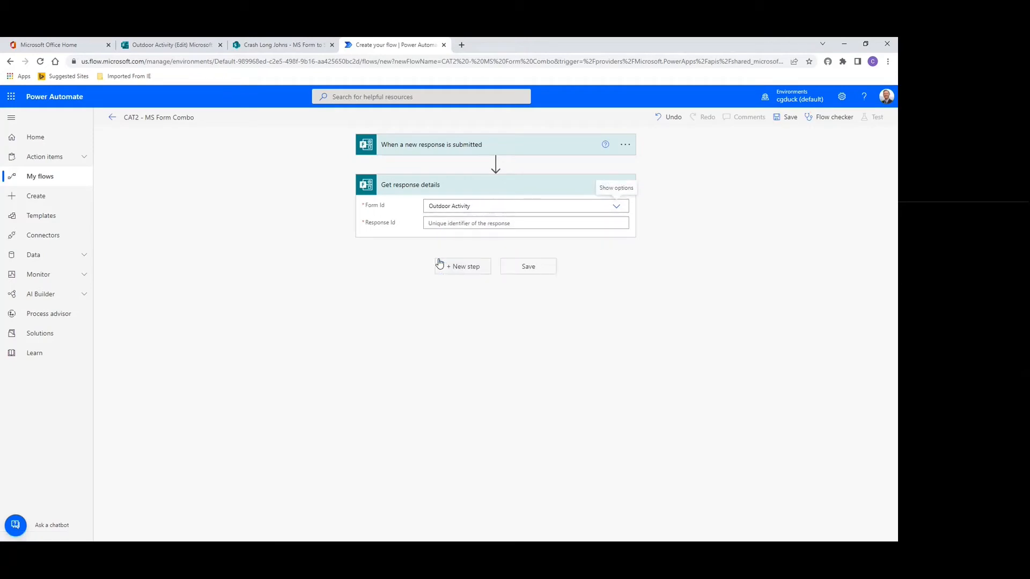
pyautogui.click(444, 223)
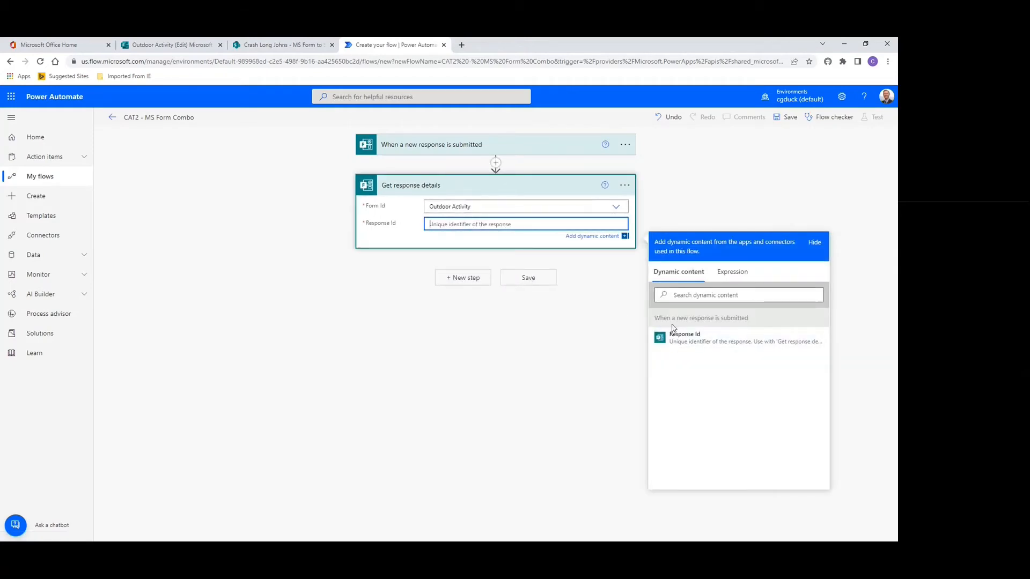
pyautogui.click(684, 342)
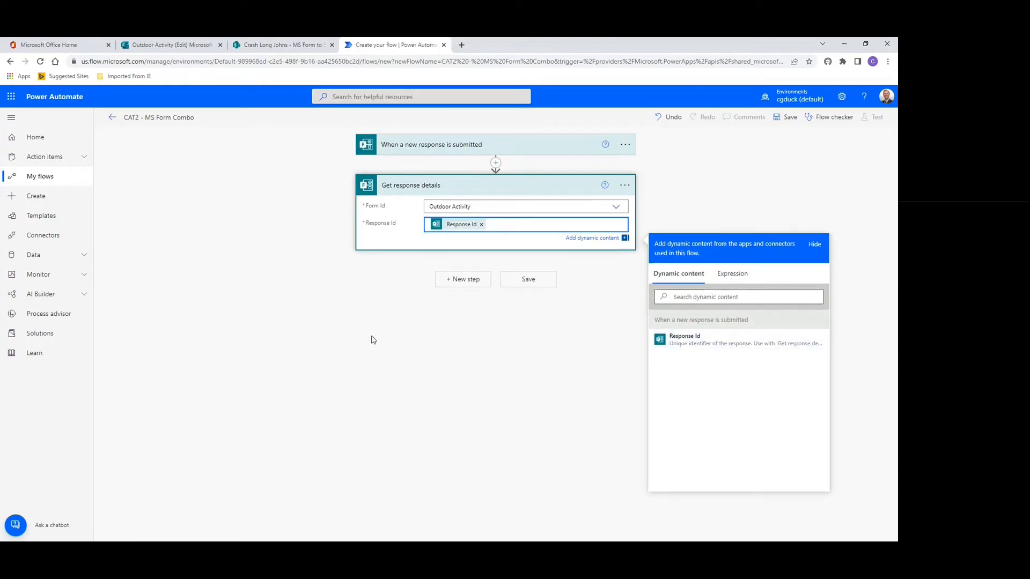
# Step: Add a SharePoint Create item action targeting the Crash Long Johns site and the MS Form to SharePoint Combo list
pyautogui.click(460, 283)
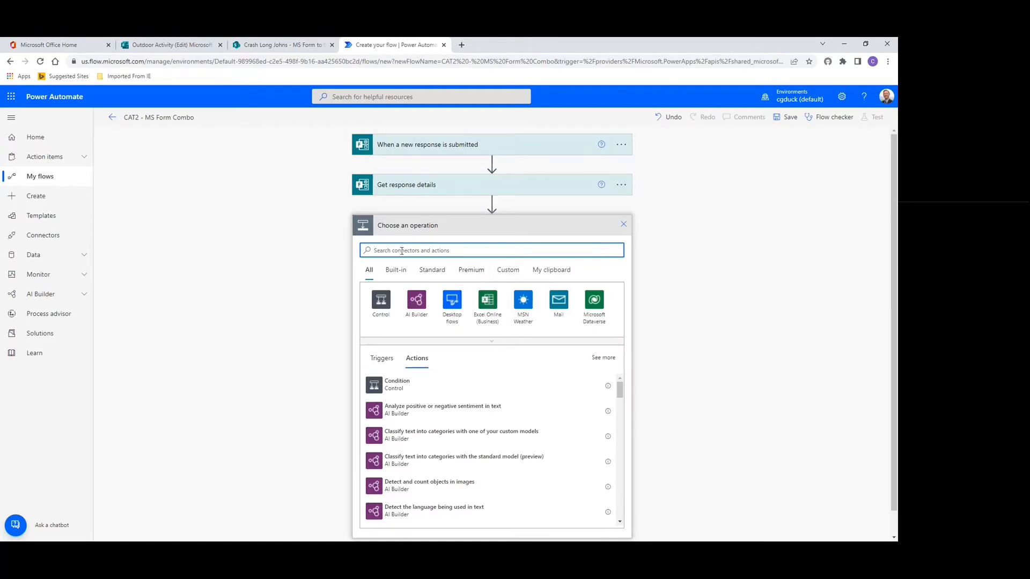
pyautogui.write('cre')
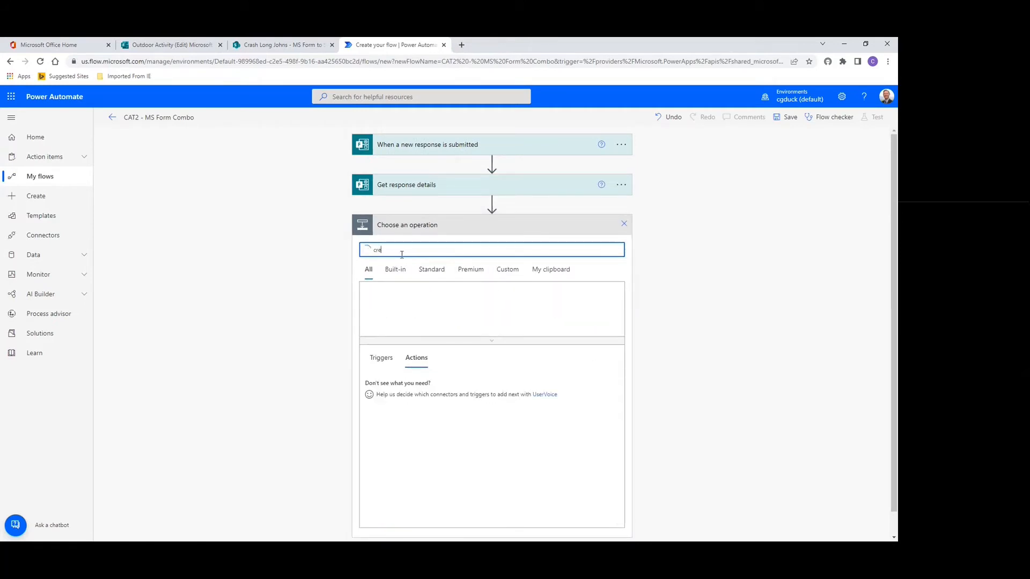
pyautogui.write('ate item')
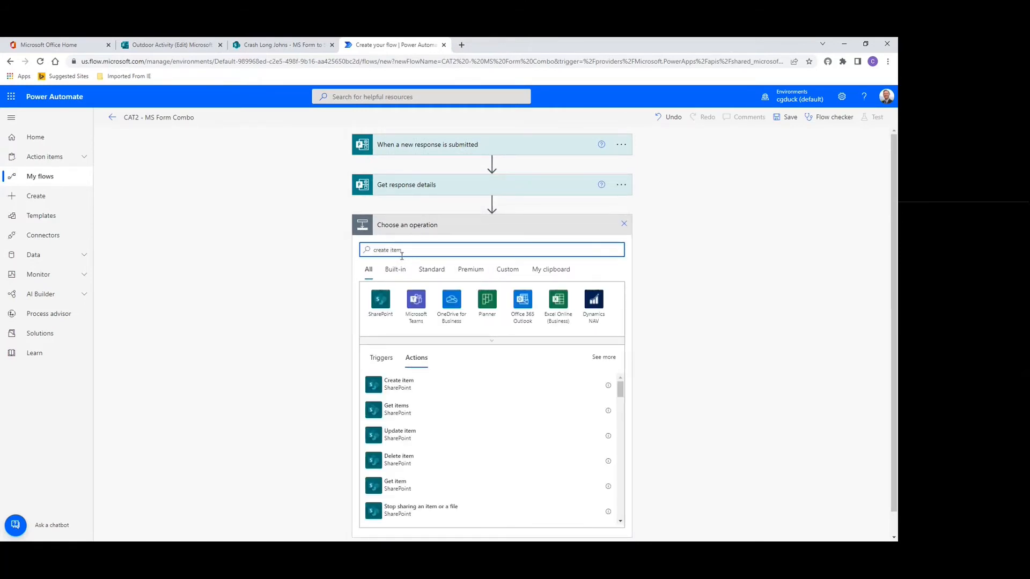
pyautogui.click(388, 387)
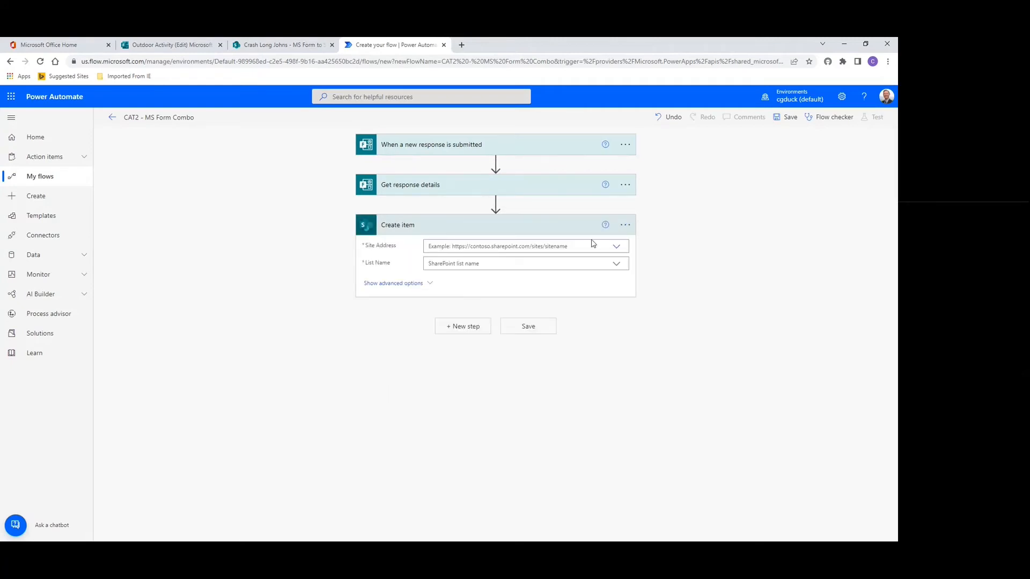
pyautogui.click(617, 247)
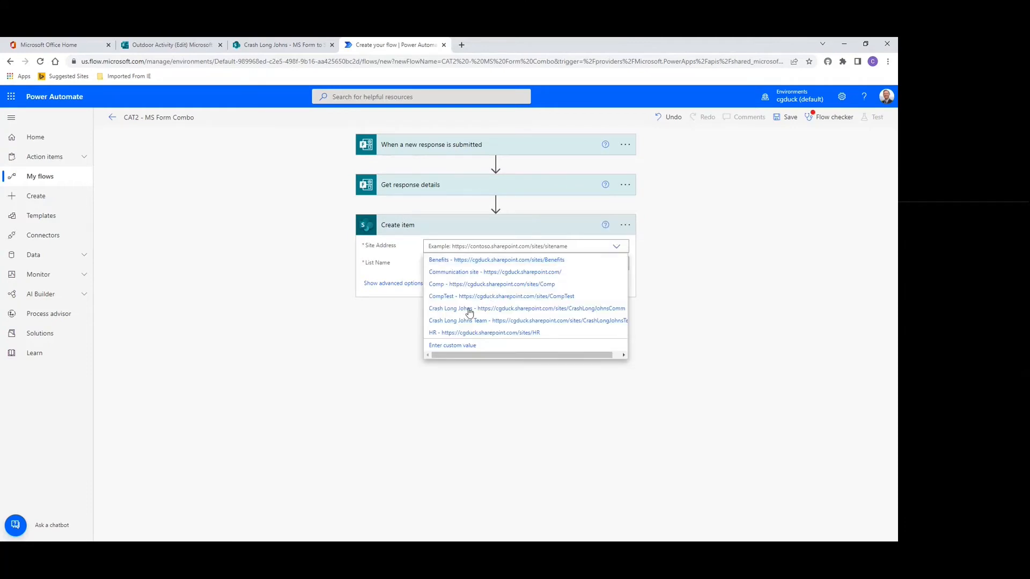
pyautogui.click(470, 310)
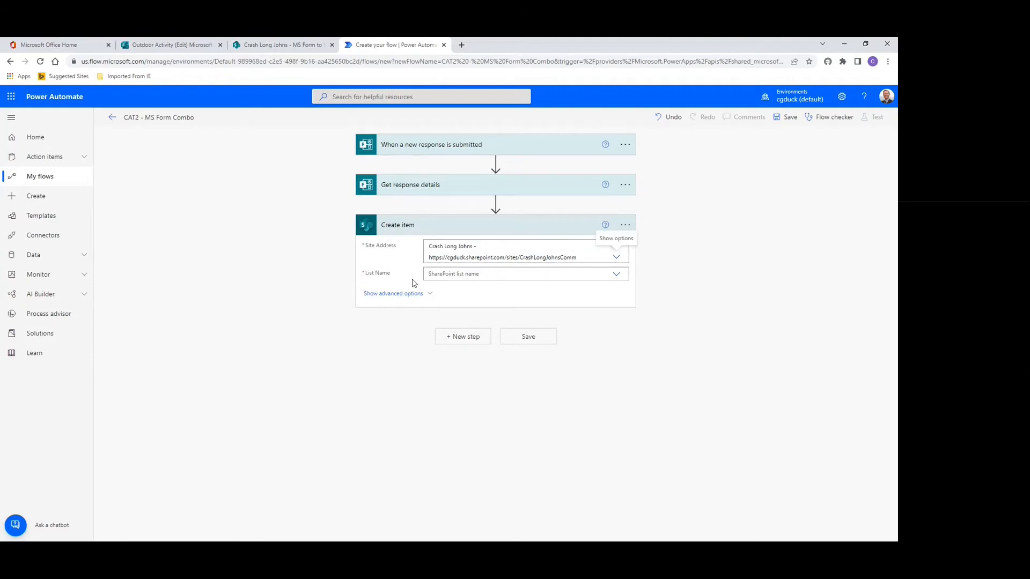
pyautogui.click(616, 274)
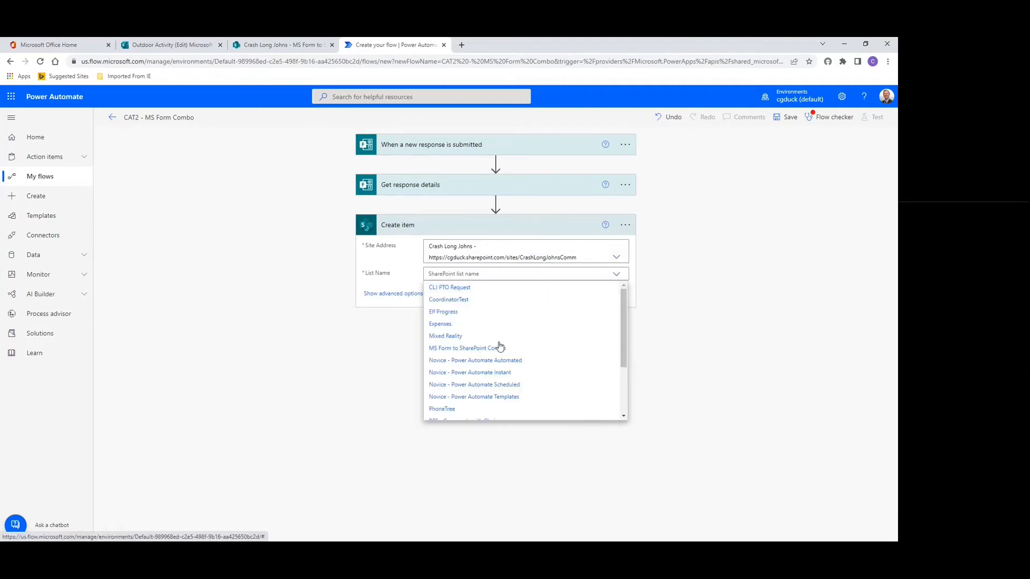
pyautogui.click(465, 348)
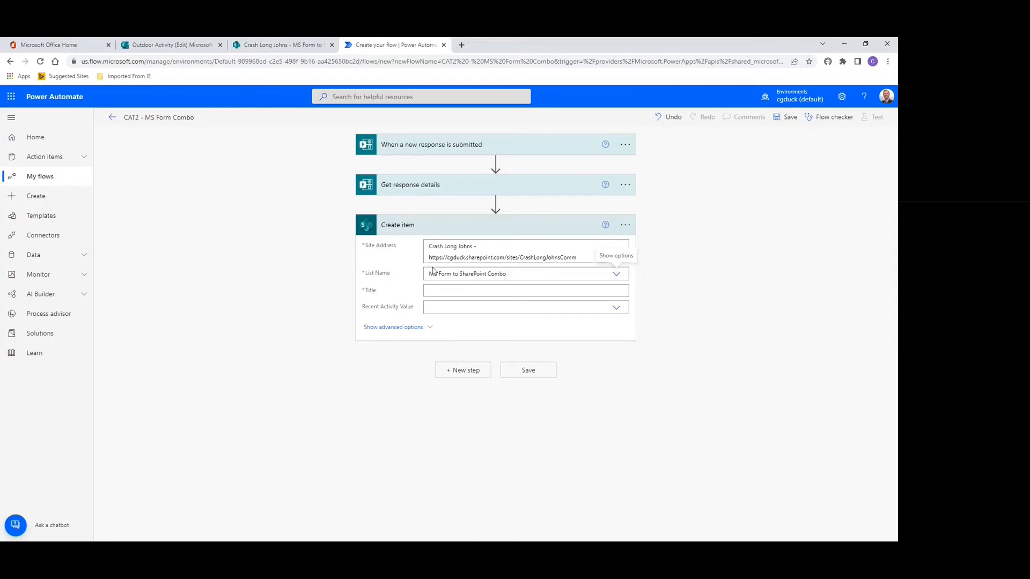
# Step: Map the new item's Title to Responders' Email and its Recent Activity, as a custom value, to the most recent outdoor adventure activity answer
pyautogui.click(444, 293)
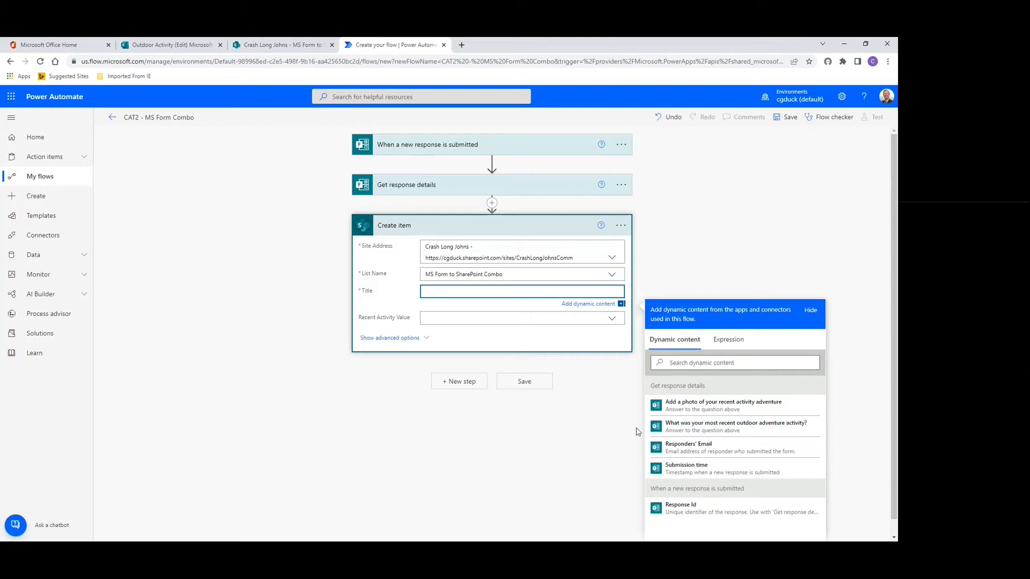
pyautogui.click(675, 448)
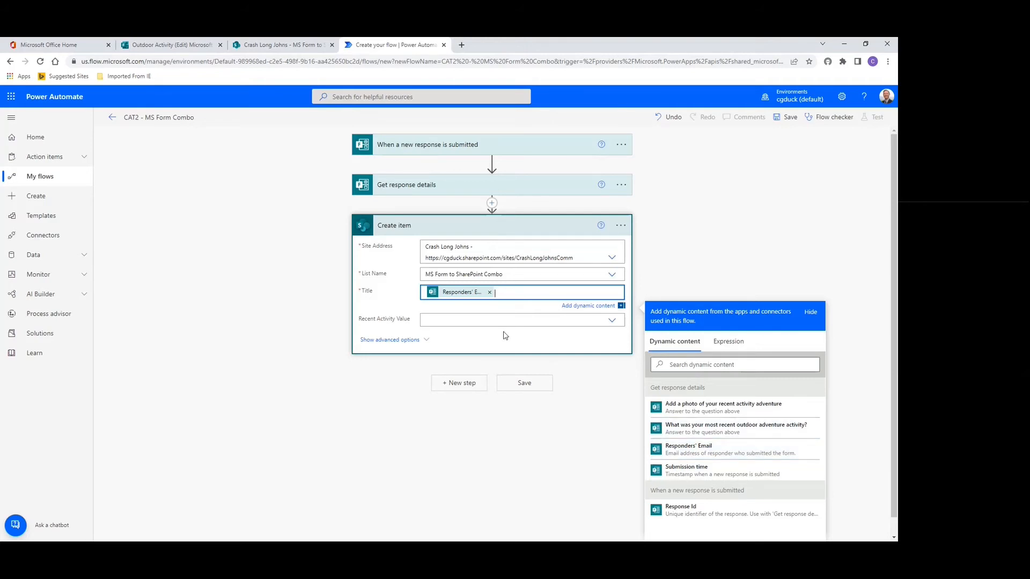
pyautogui.click(448, 318)
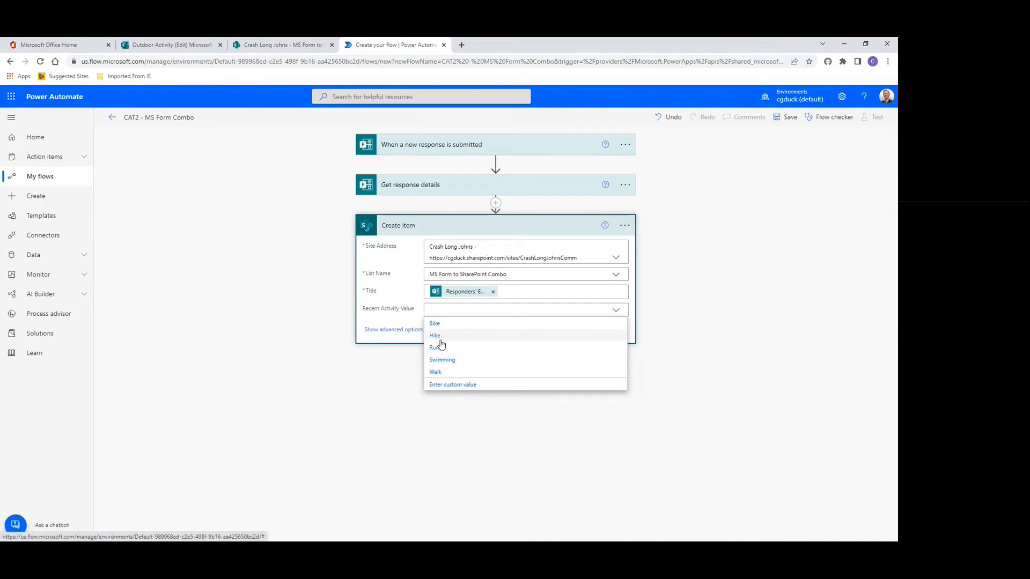
pyautogui.click(448, 385)
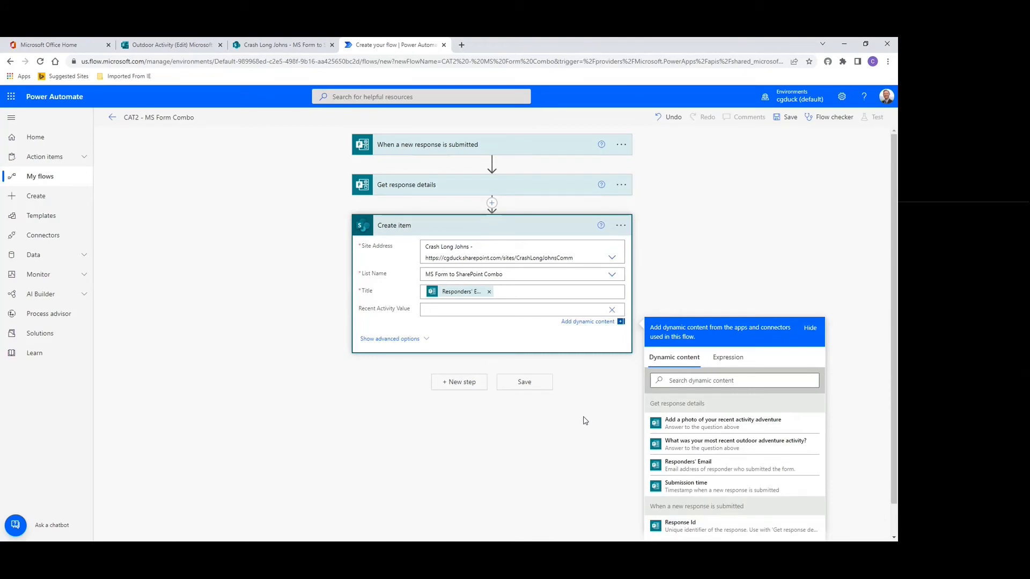
pyautogui.click(724, 445)
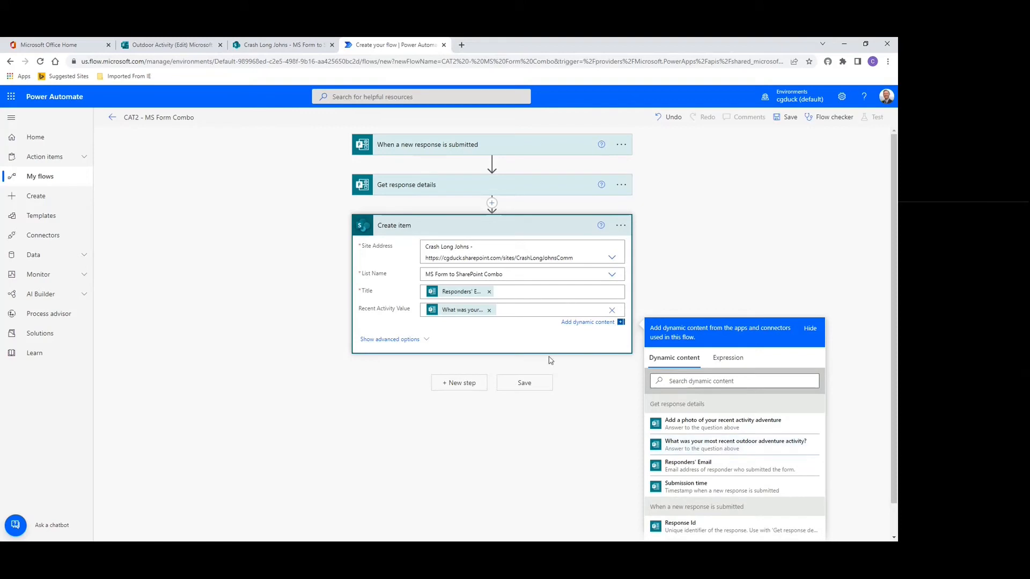
# Step: Save the flow, check the MS Form to SharePoint Combo list in SharePoint, and start a manual test of the flow
pyautogui.click(790, 118)
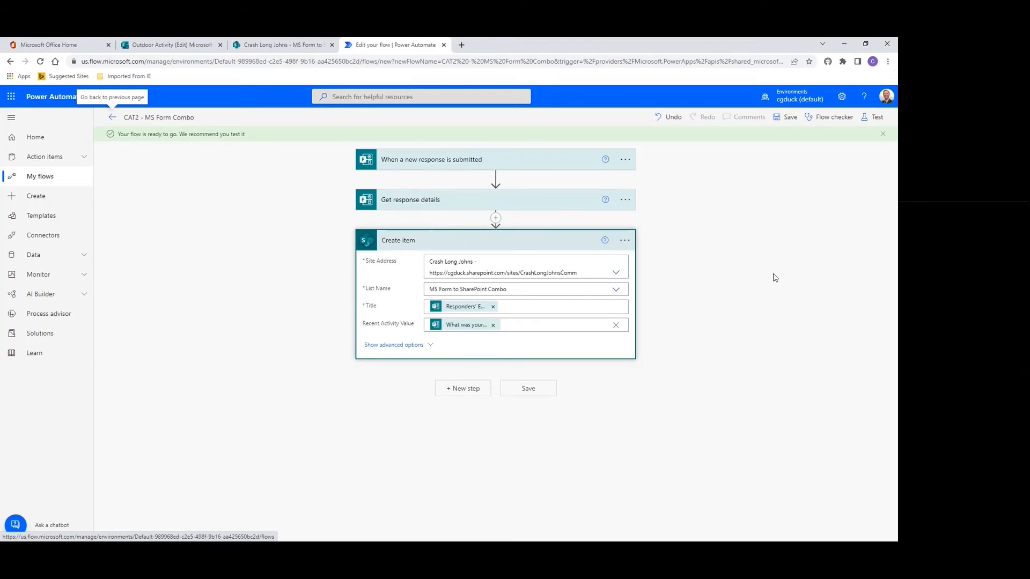
pyautogui.click(279, 46)
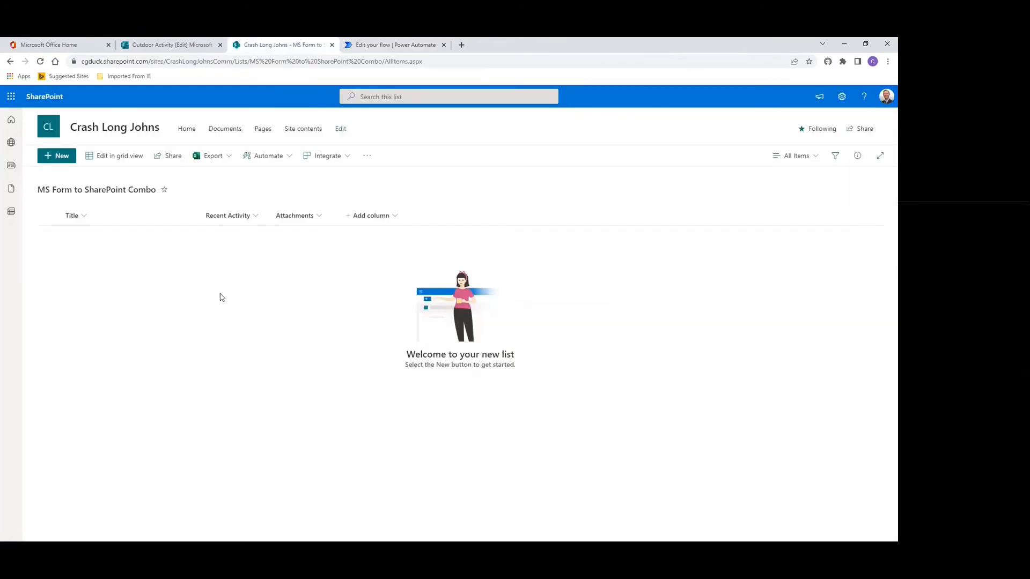
pyautogui.click(395, 46)
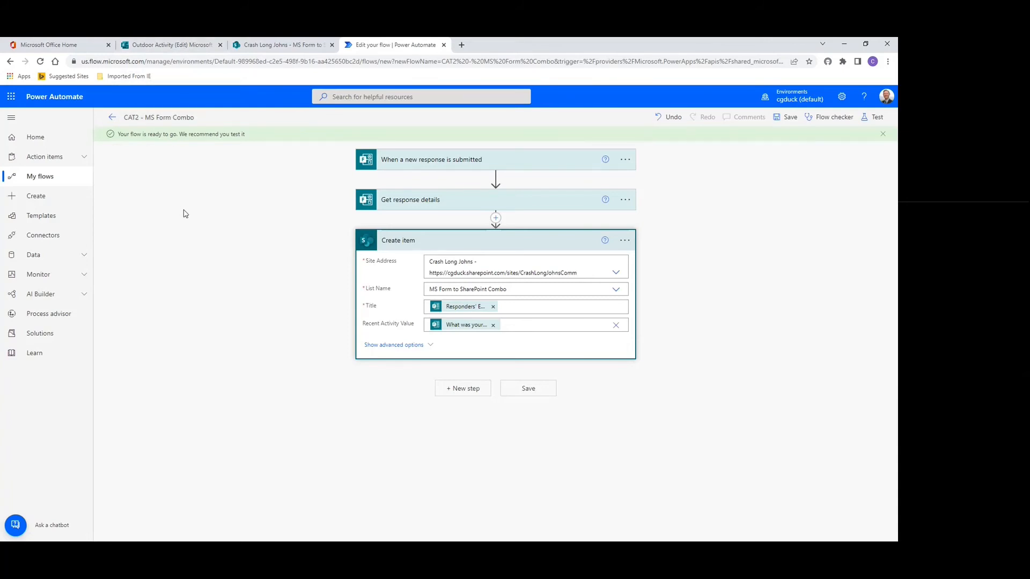
pyautogui.click(873, 117)
pyautogui.click(758, 141)
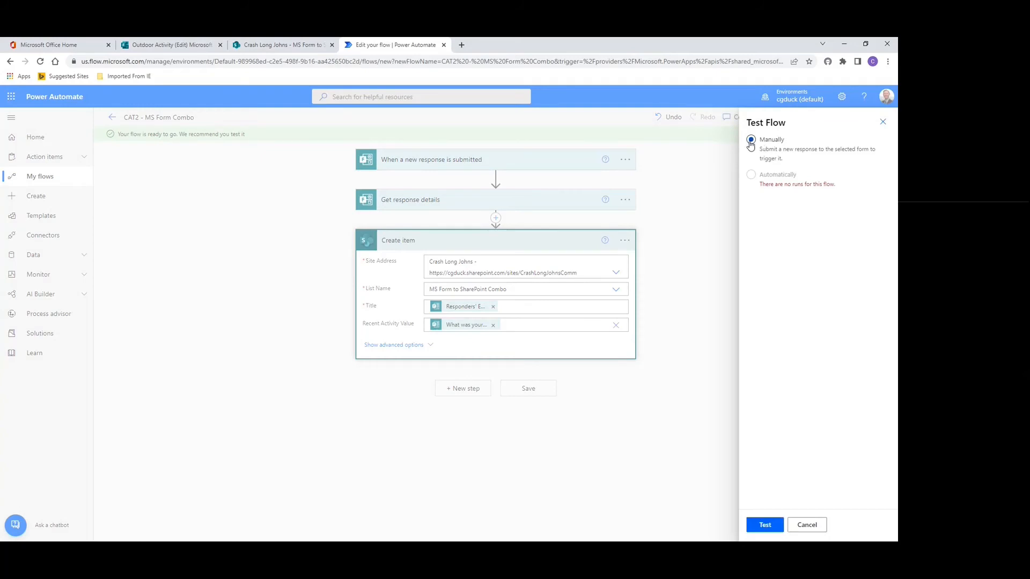
pyautogui.click(765, 525)
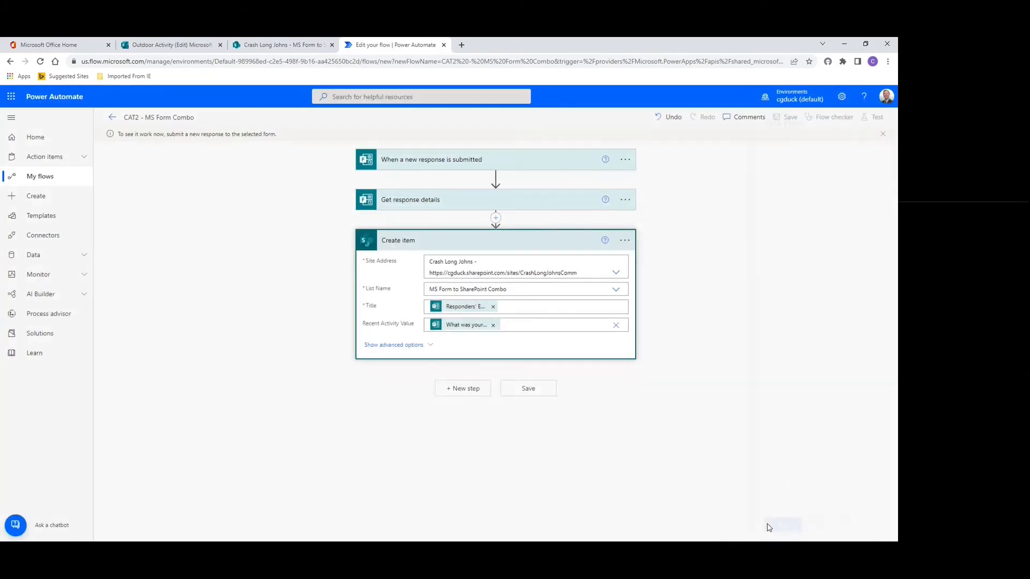
# Step: Switch to the Outdoor Activity form, preview it, and submit a response with Bike as the activity and IMG_6434.jpg as the photo
pyautogui.click(172, 47)
pyautogui.click(746, 118)
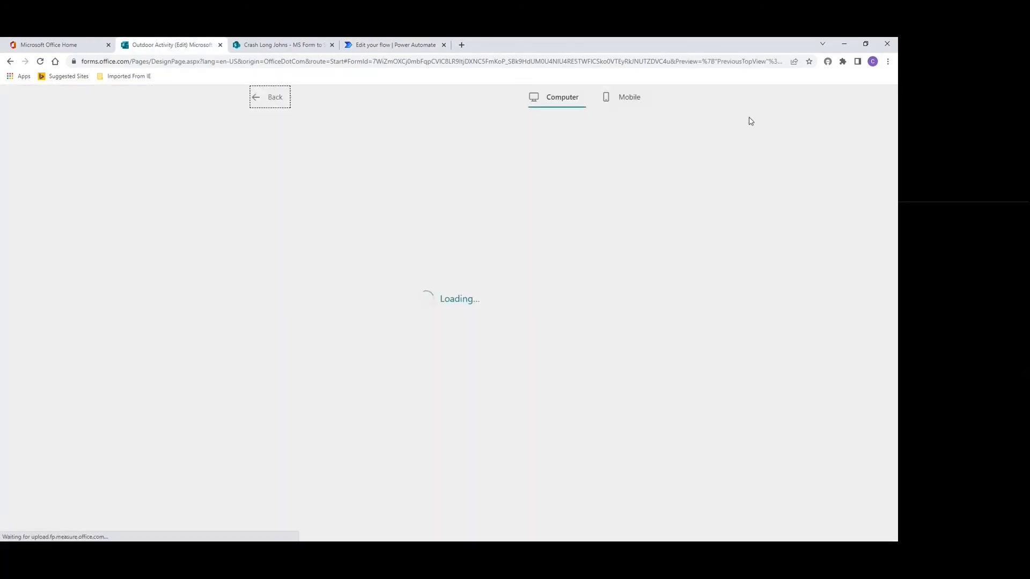
pyautogui.click(288, 301)
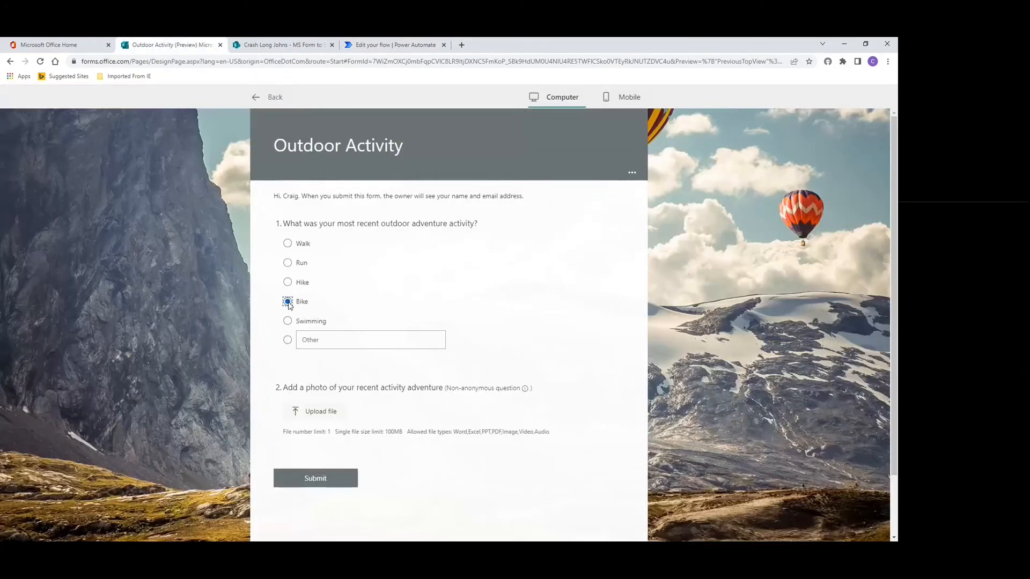
pyautogui.click(295, 411)
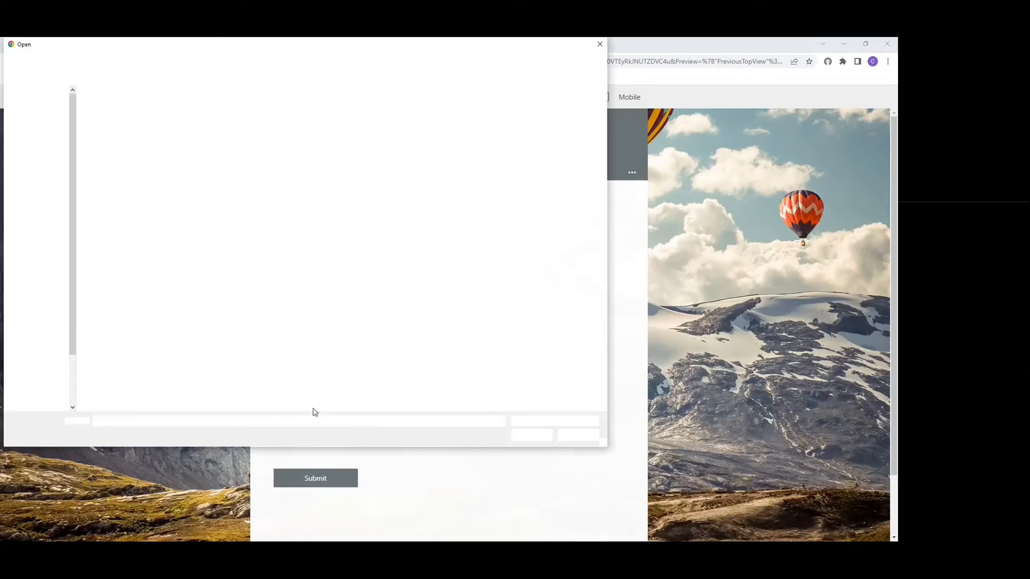
pyautogui.click(161, 116)
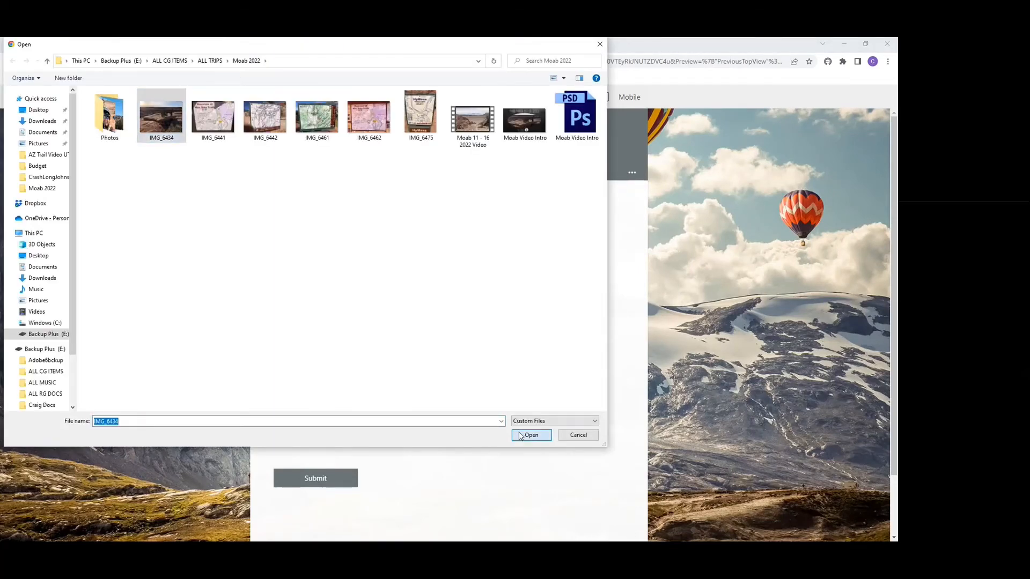
pyautogui.click(530, 435)
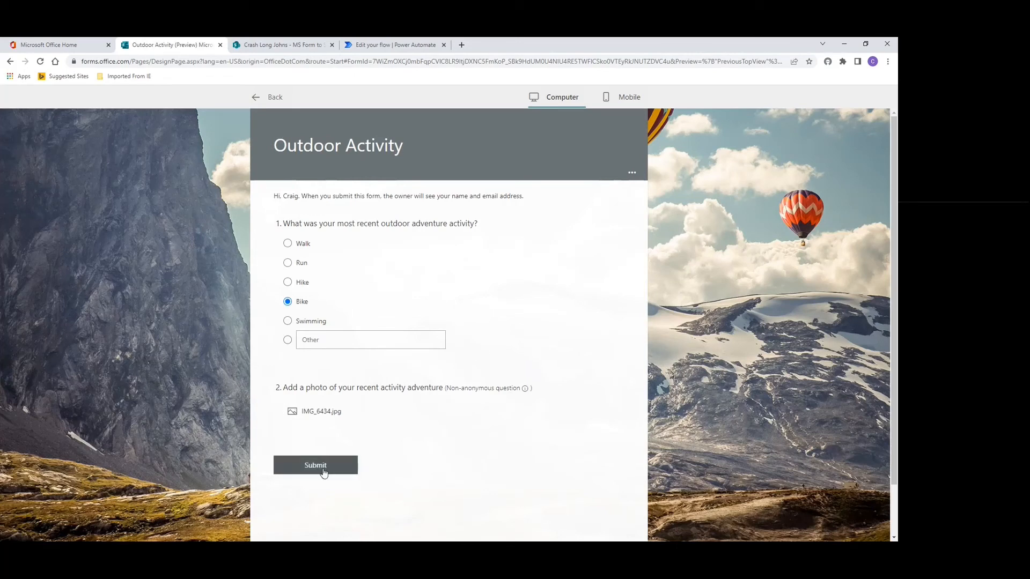
pyautogui.click(323, 471)
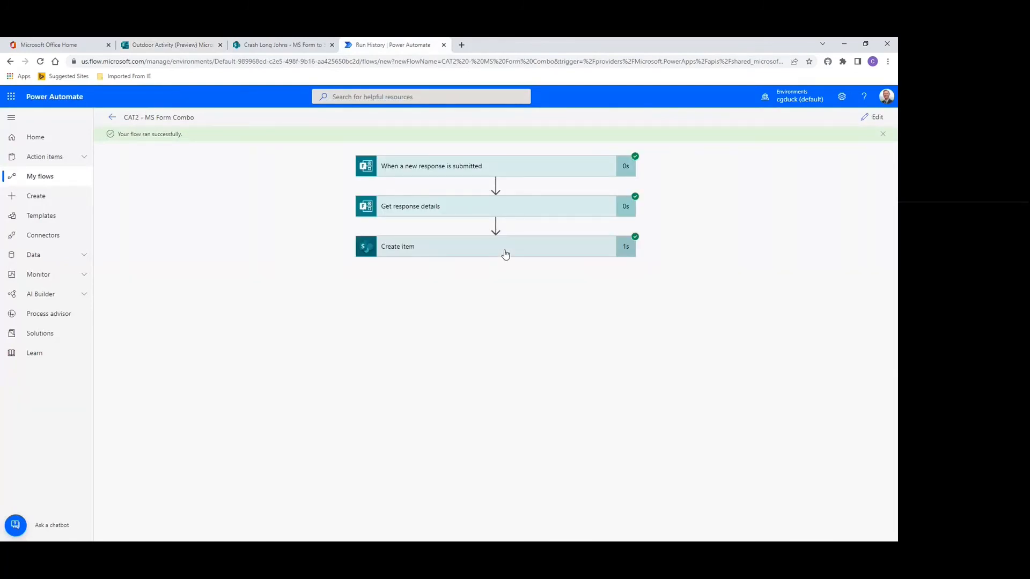
# Step: Switch to the MS Form to SharePoint Combo list in SharePoint, refresh it, and delete the item that has an attachment
pyautogui.click(280, 47)
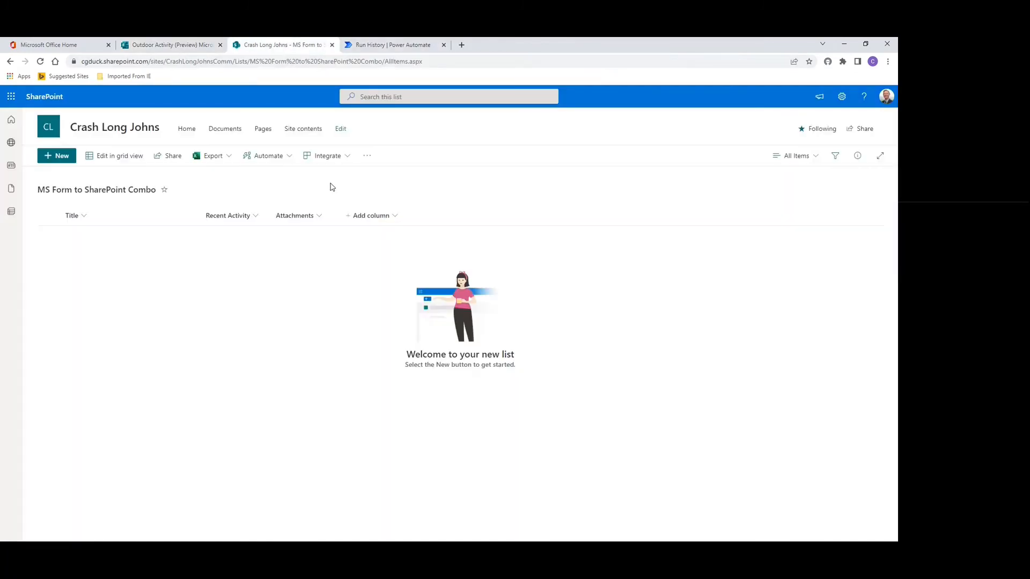
pyautogui.click(41, 62)
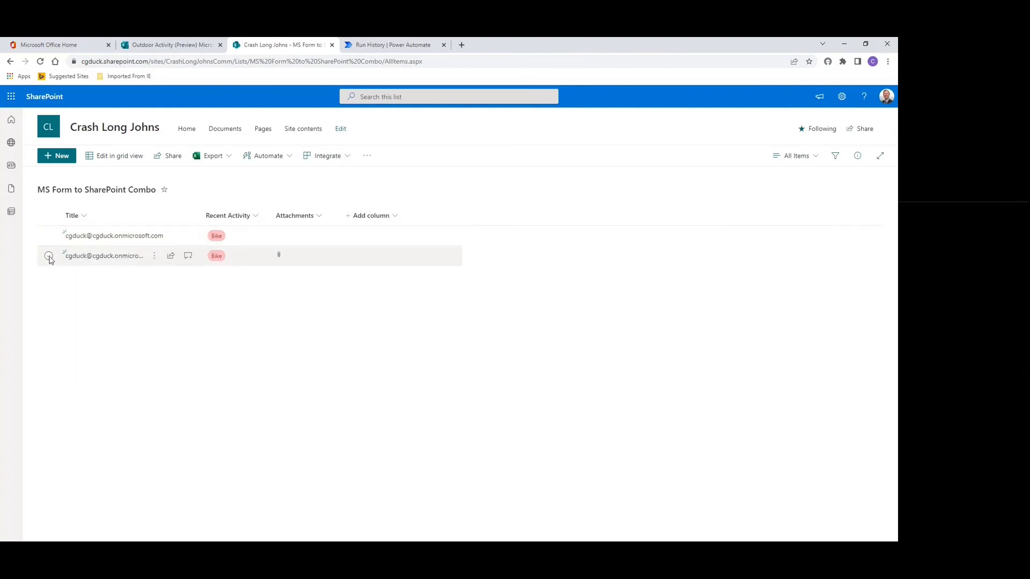
pyautogui.click(49, 257)
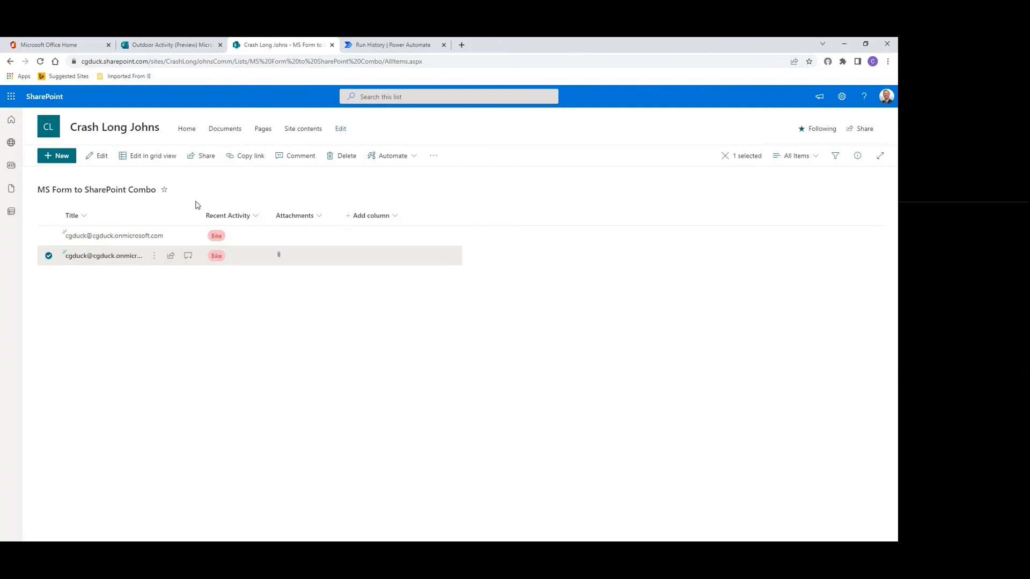
pyautogui.click(344, 156)
pyautogui.click(475, 363)
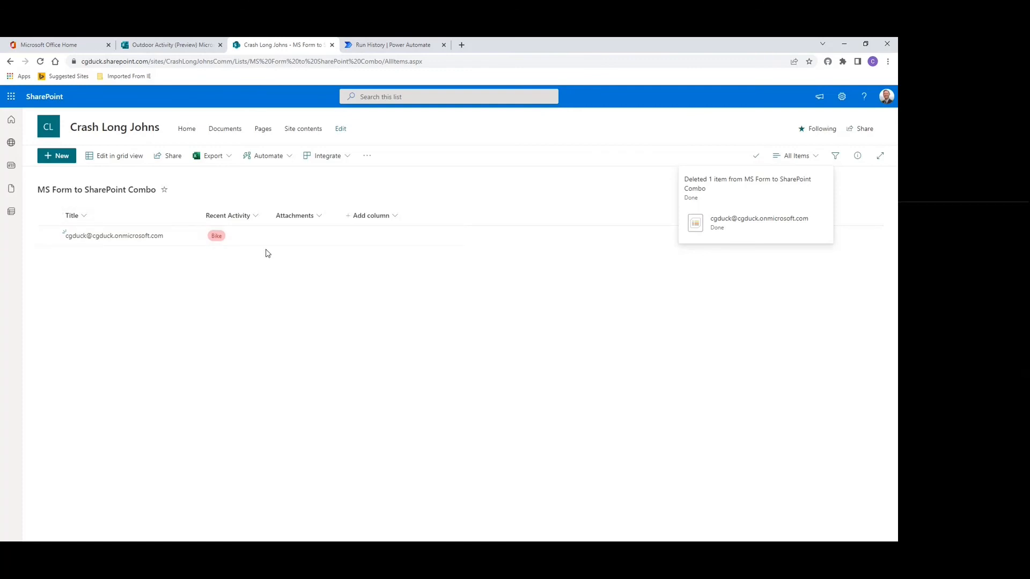
# Step: Switch back to the CAT2 - MS Form Combo flow in Power Automate
pyautogui.click(389, 46)
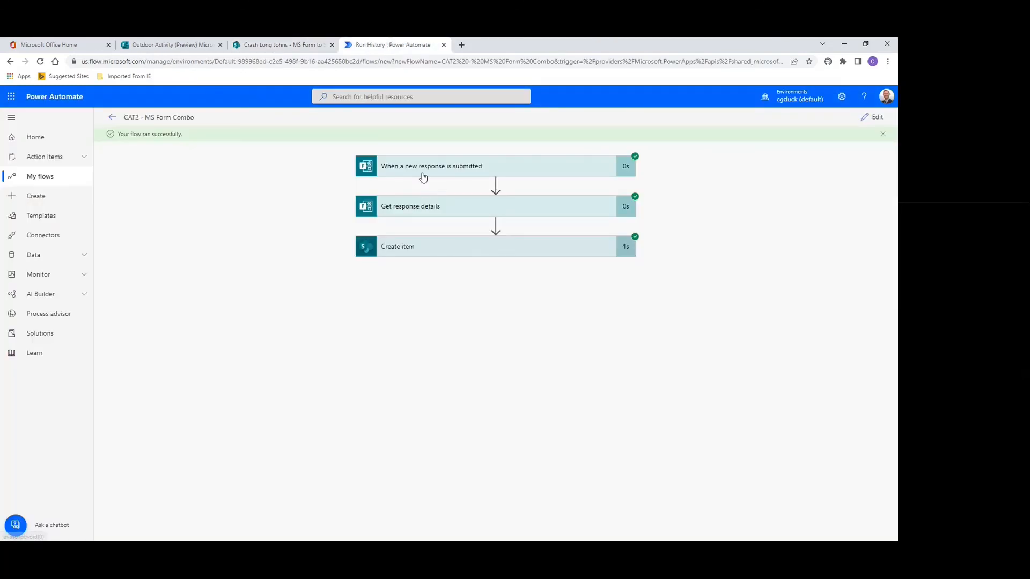